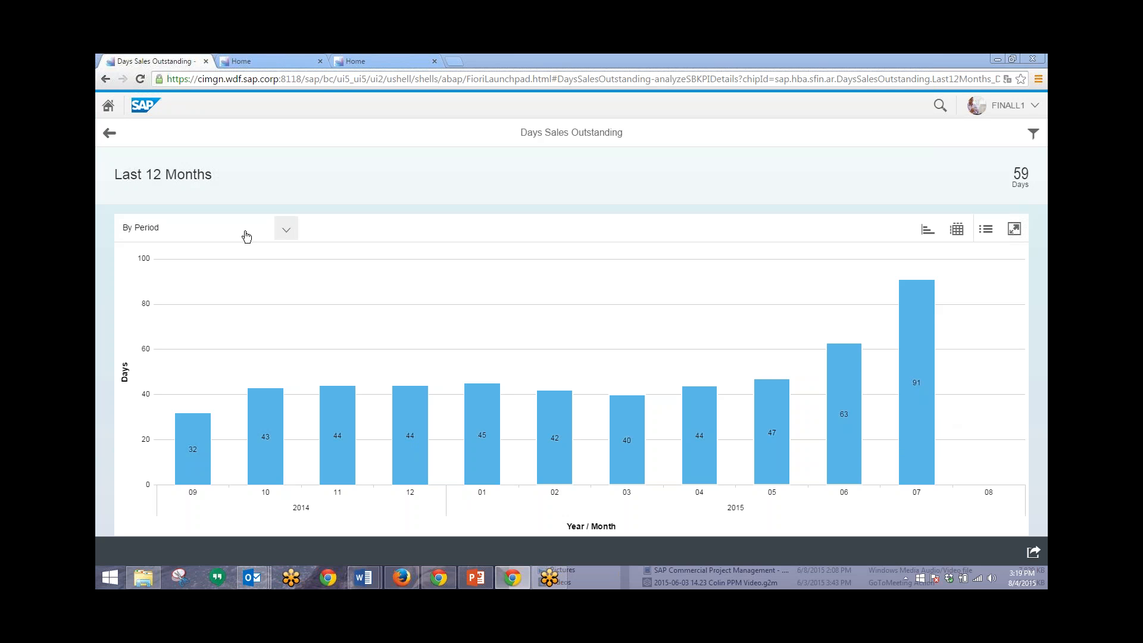
View Days Sales Outstanding by Customer (Top 4 by No. of Days) and return to the launchpad home page.
click(287, 237)
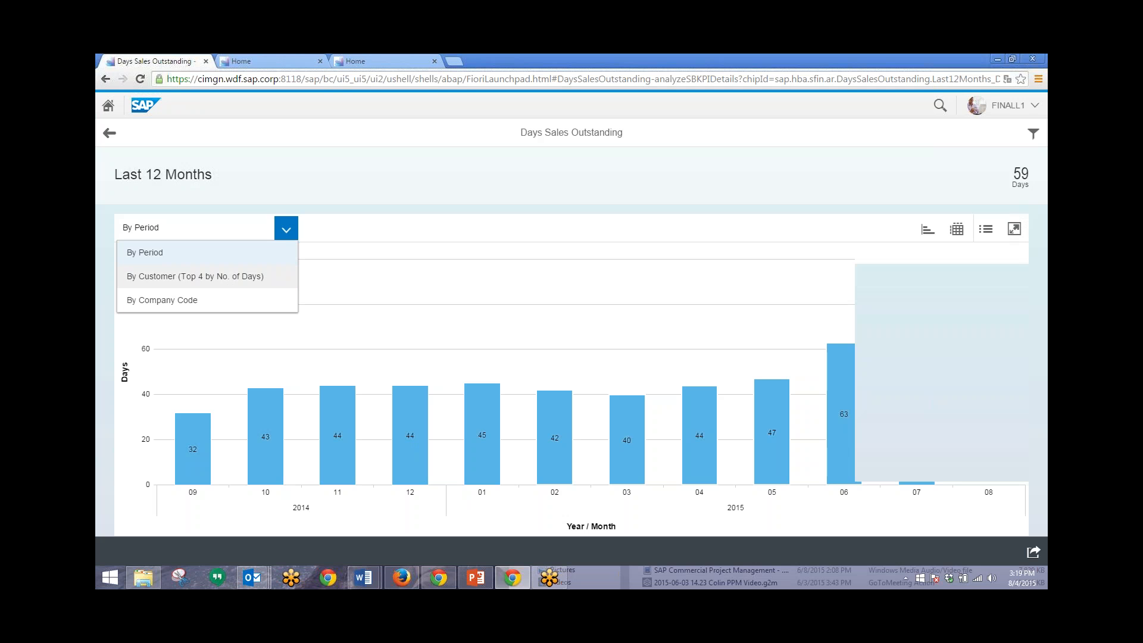
click(232, 282)
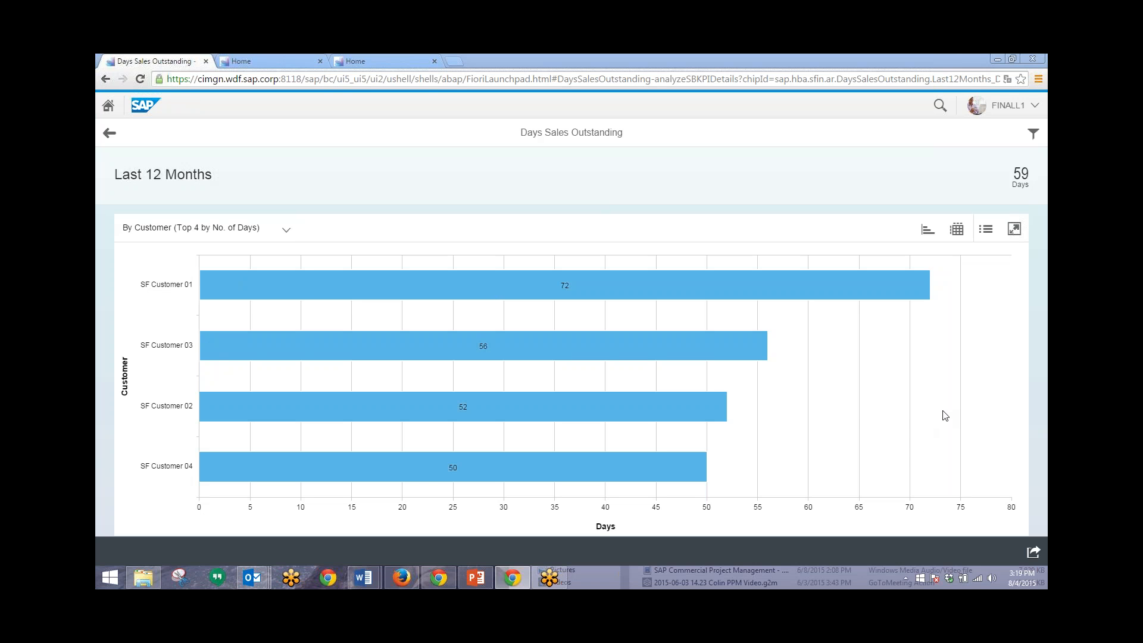
click(107, 107)
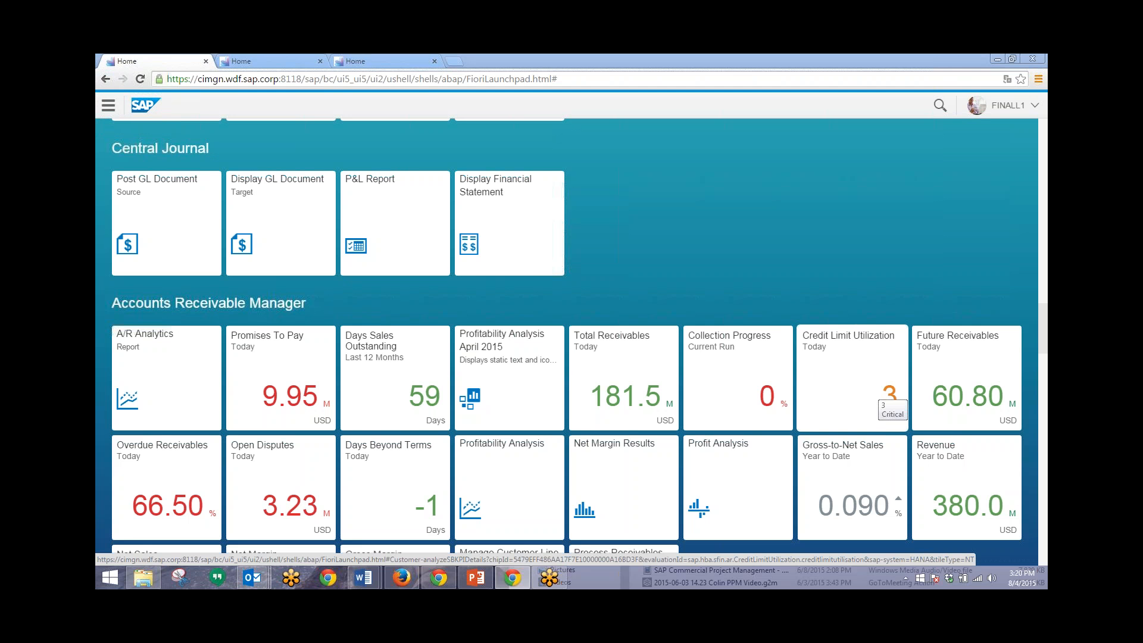
Open the Total Receivables KPI and break its chart down By Top 4 Customers.
click(648, 391)
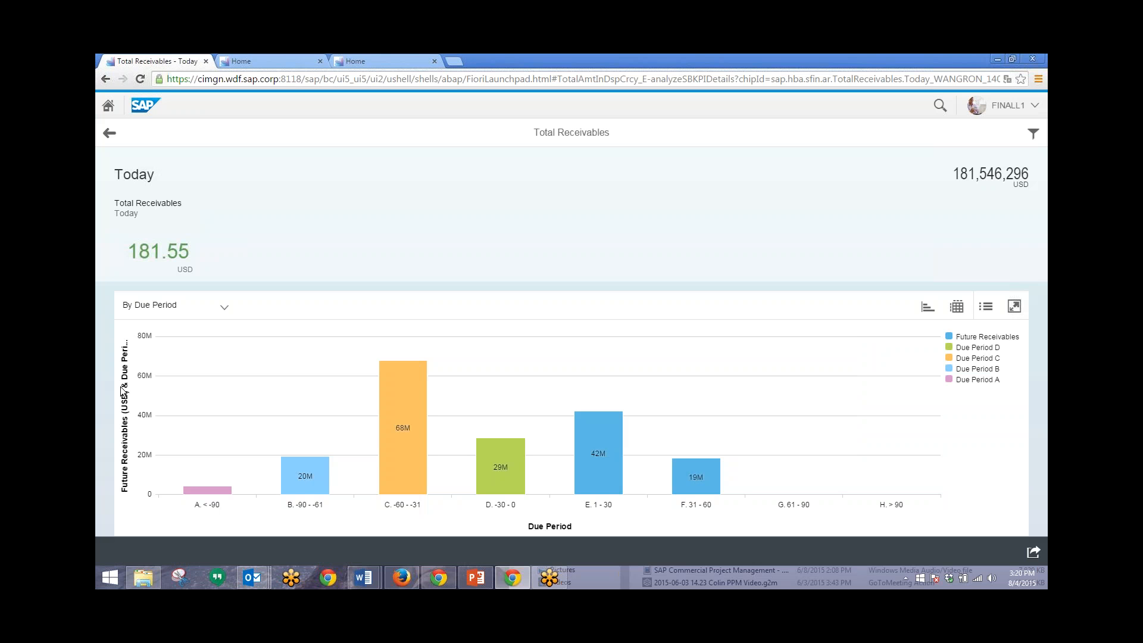
click(224, 307)
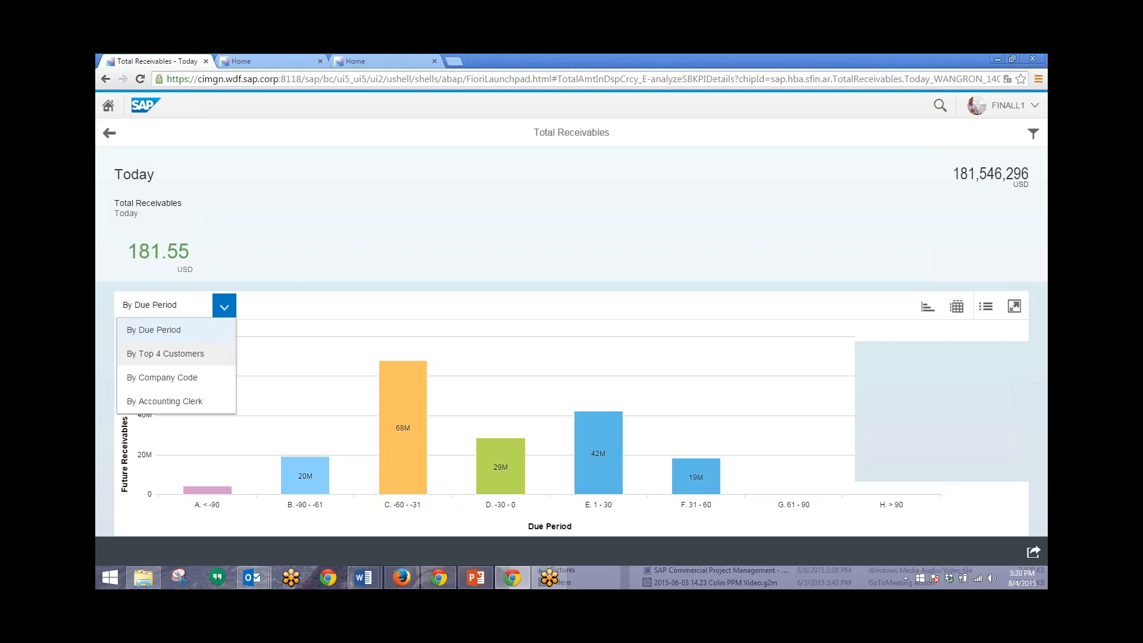
click(179, 353)
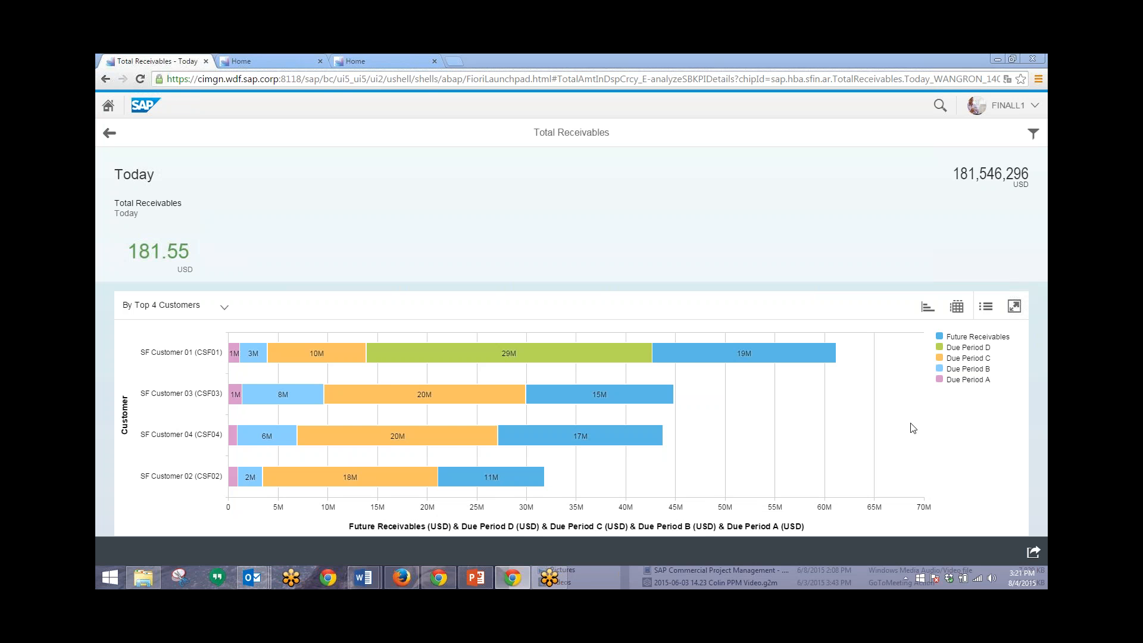
Drill from SF Customer 01 in the chart into Manage Customer Line Items and open that customer's master data display.
click(190, 362)
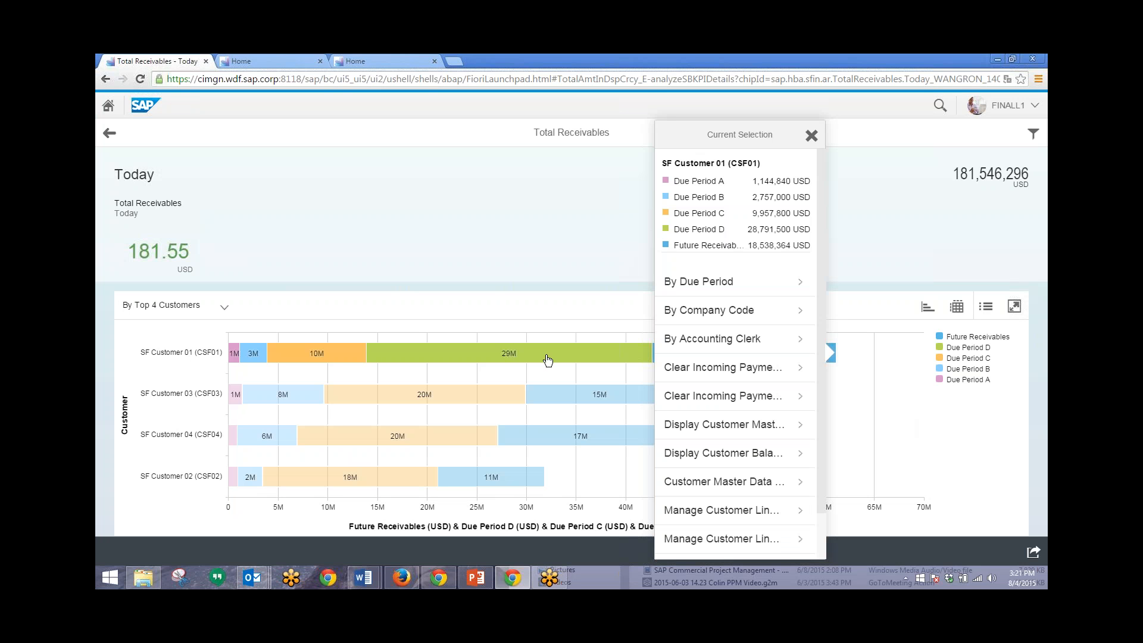
click(738, 510)
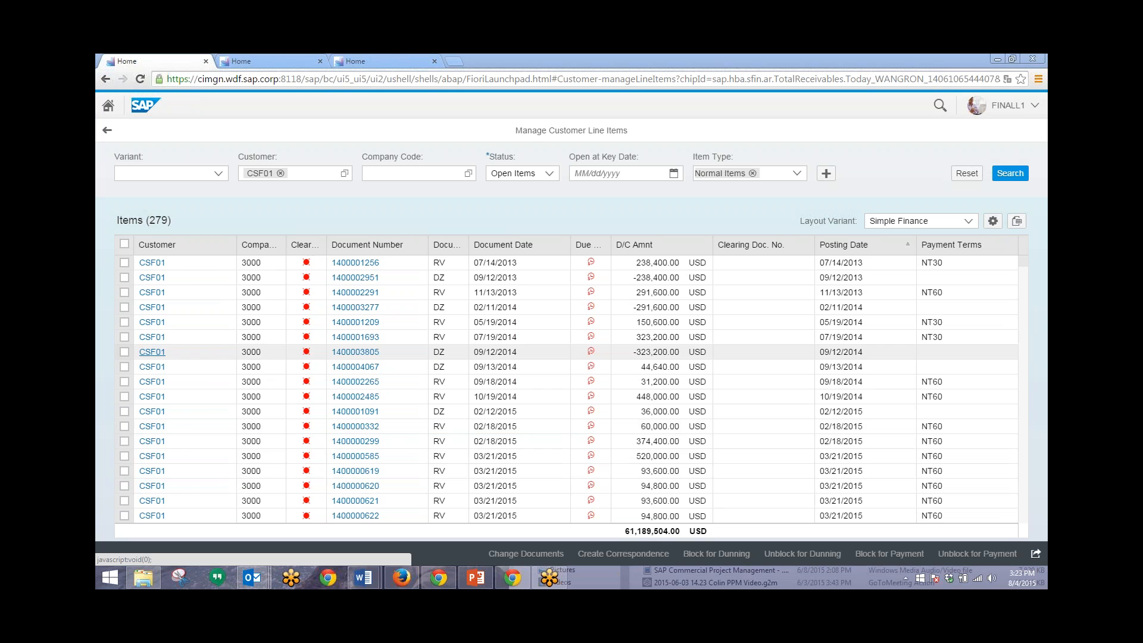
click(152, 352)
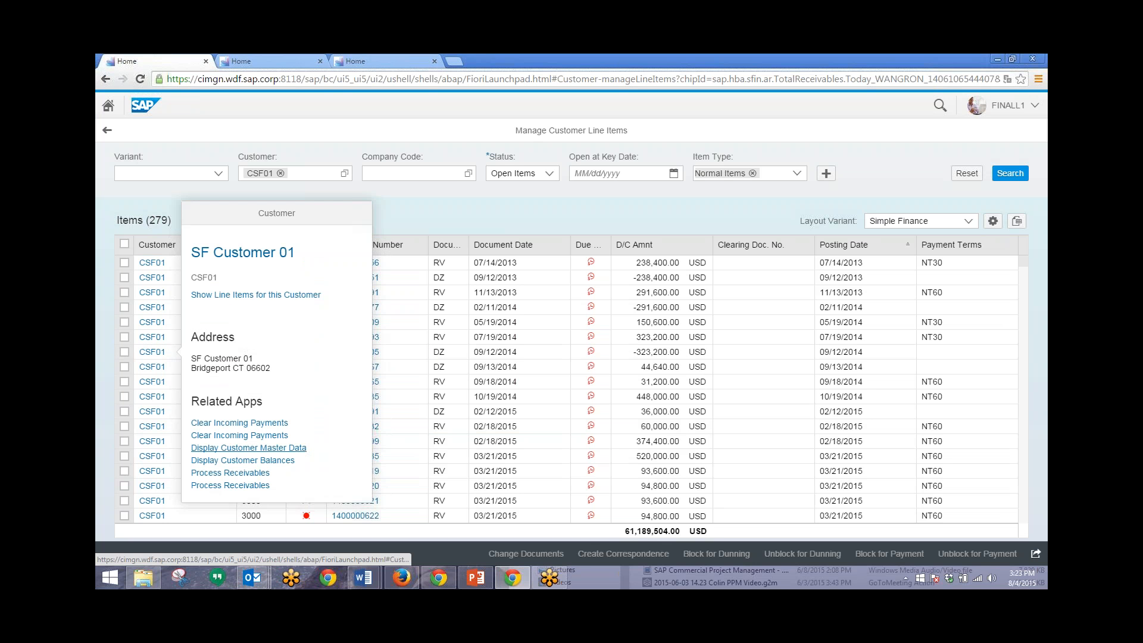
click(248, 448)
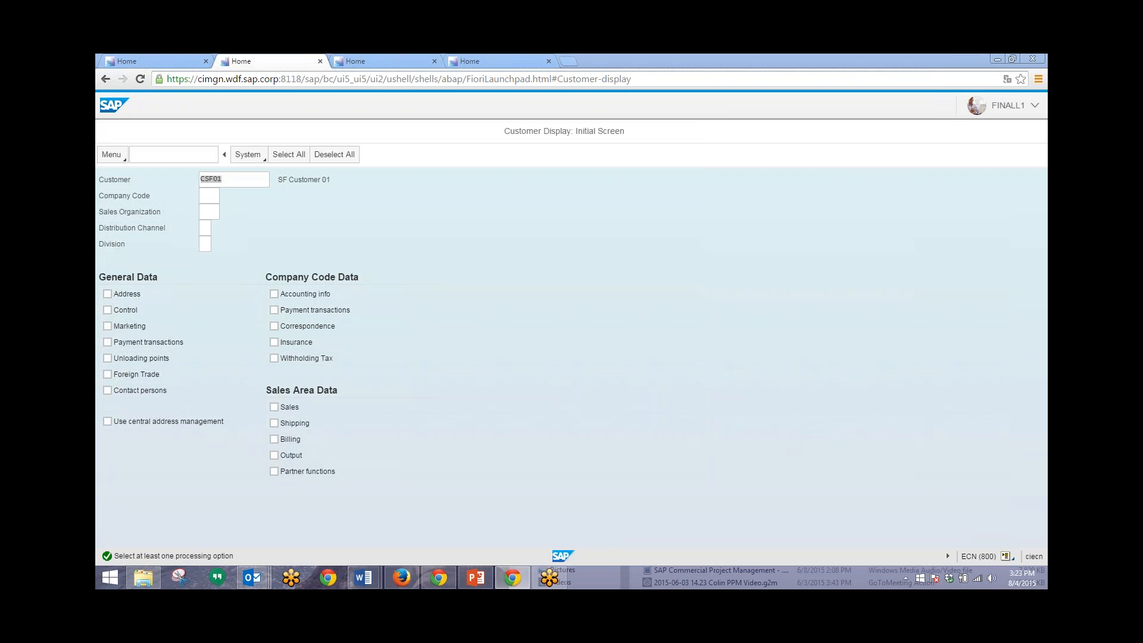
Display the customer's Billing sales area data for sales organization 3000, distribution channel 10 and division 00.
click(274, 439)
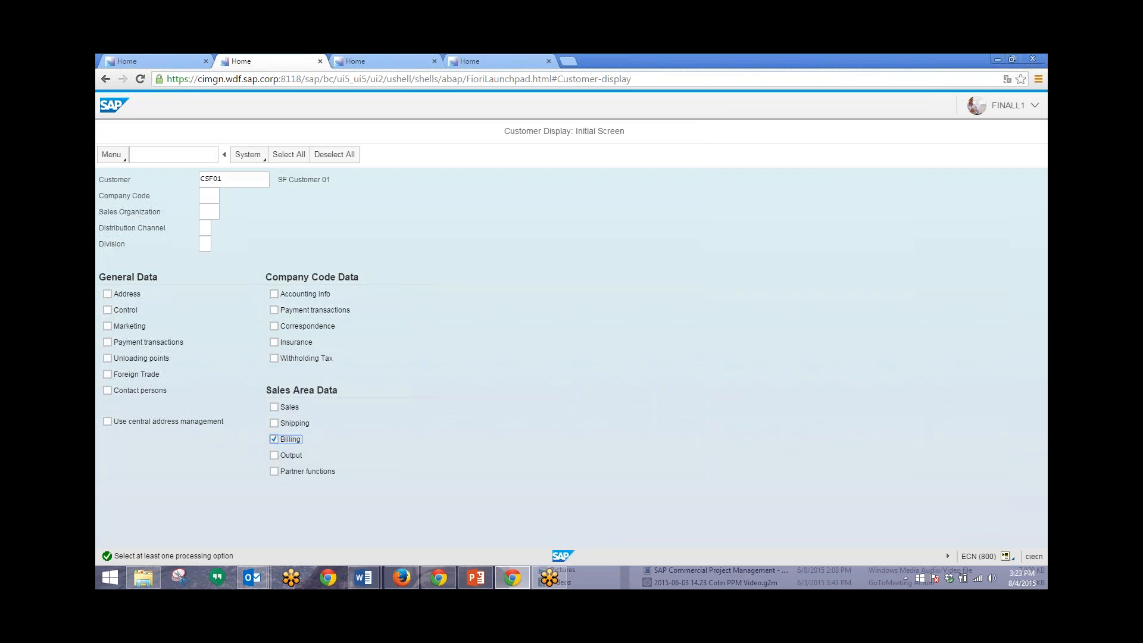
click(210, 213)
text(3000)
key(Down)
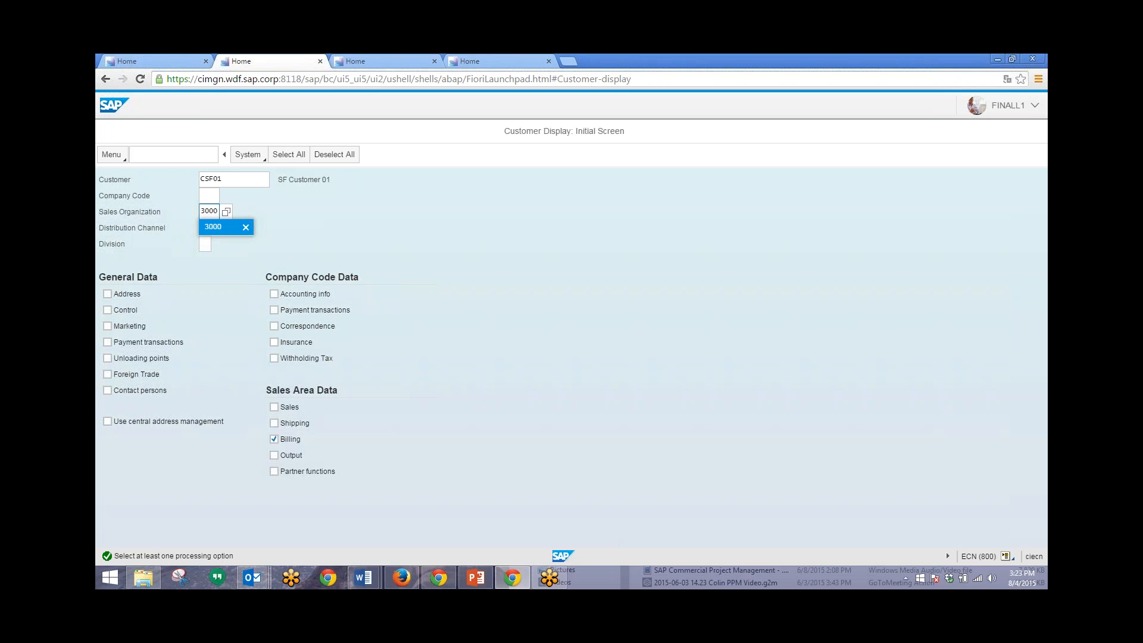
key(Return)
key(Tab)
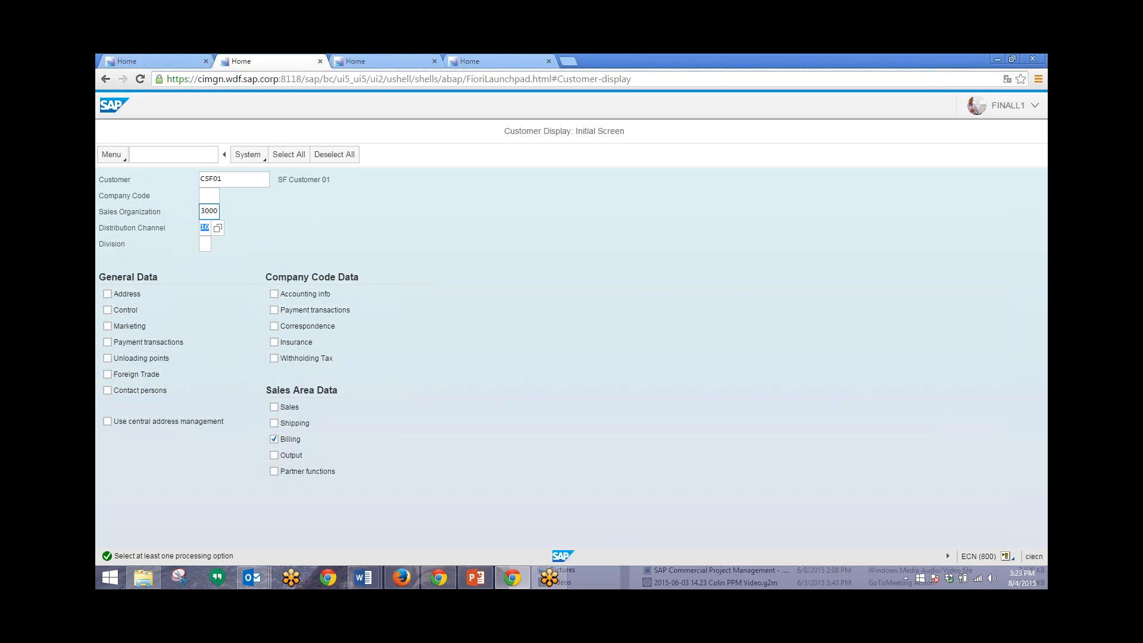
key(Tab)
text(00)
key(Return)
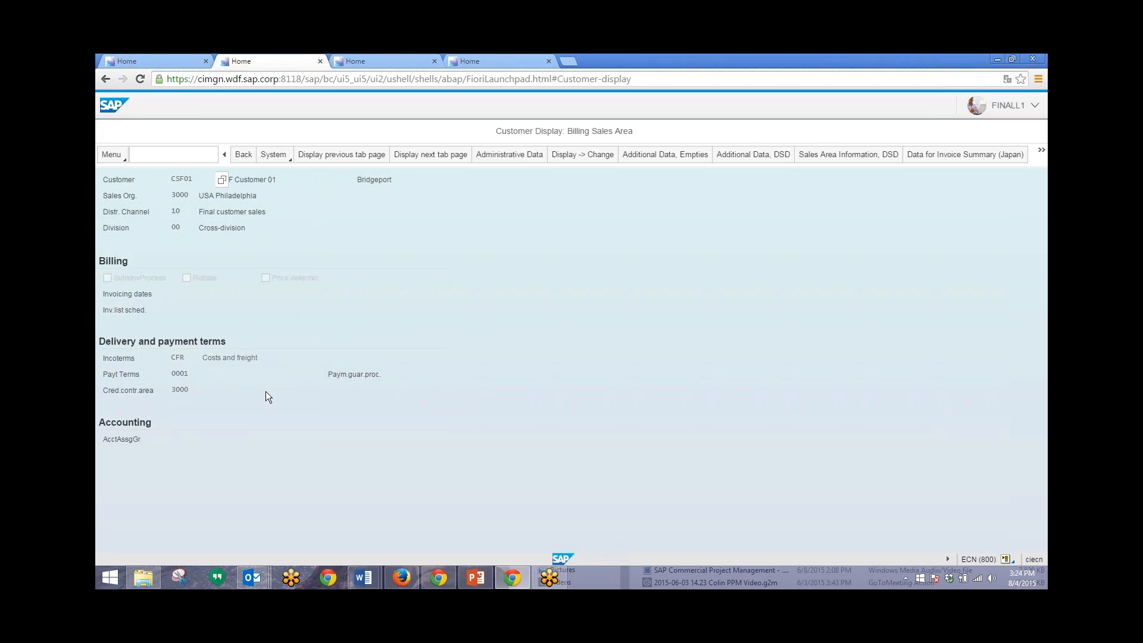
Switch the billing data to change mode, set the payment terms to NT30 and save the customer record.
key(ctrl+F1)
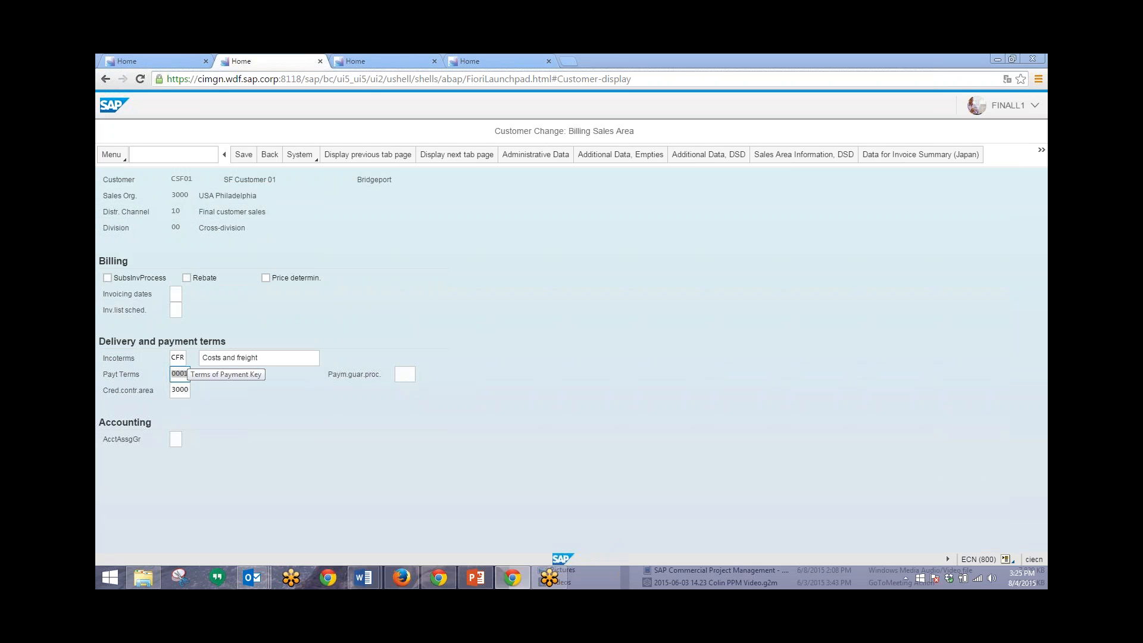
click(186, 374)
key(BackSpace)
key(BackSpace)
key(BackSpace)
key(BackSpace)
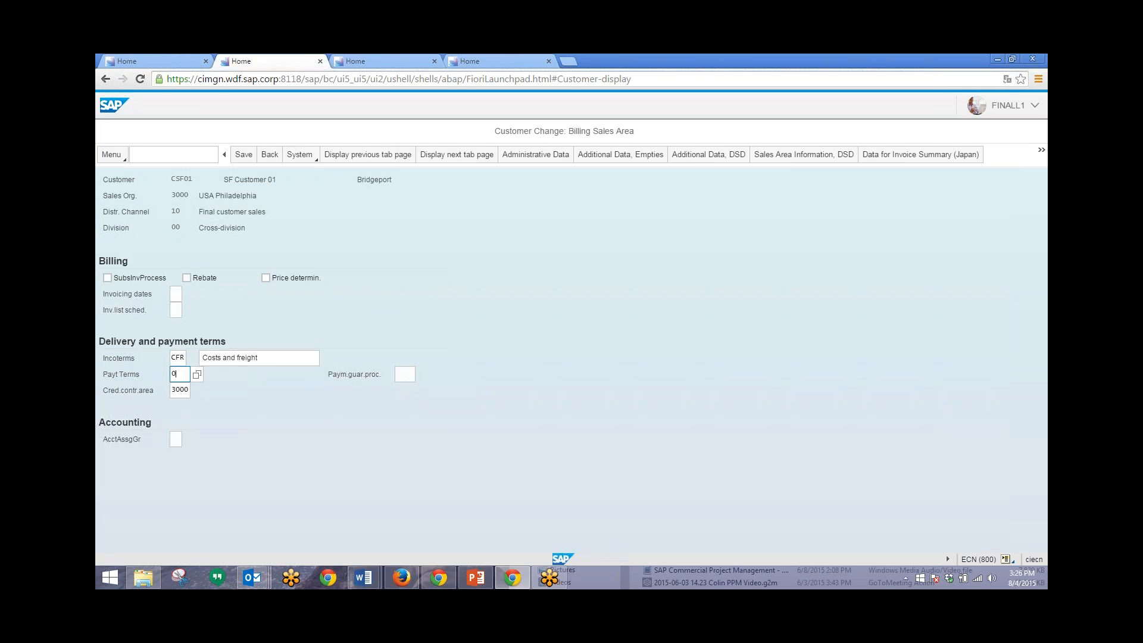
text(NT30)
key(Return)
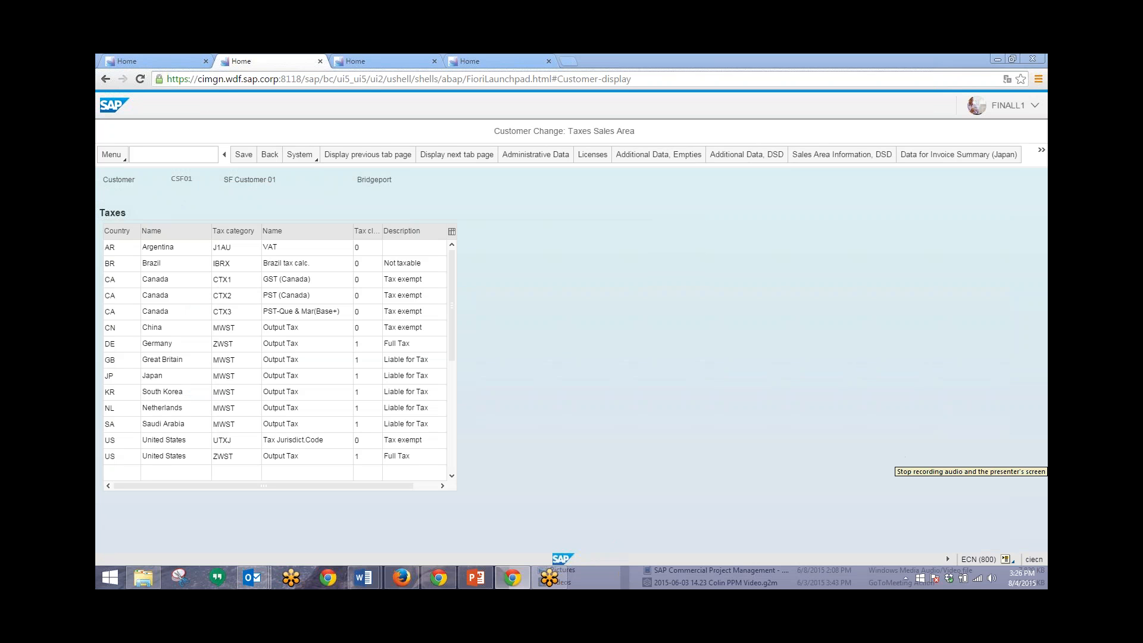
key(ctrl+s)
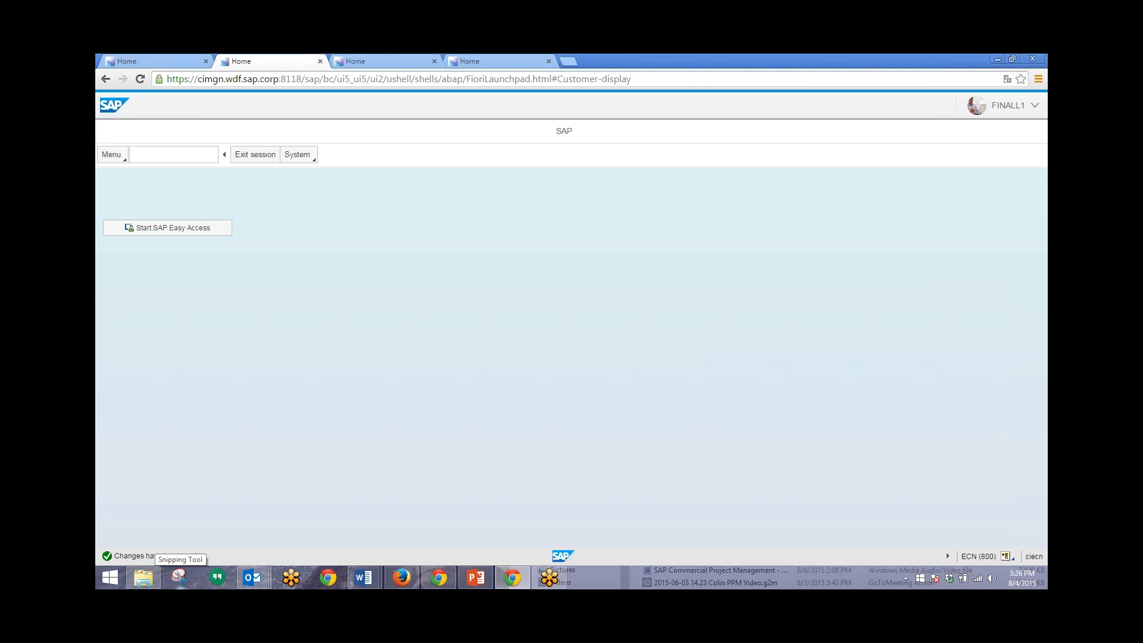
Go from the customer line items to Clear Incoming Payments and open the -238,400.00 USD payment, accepting the fiscal year warning.
click(134, 60)
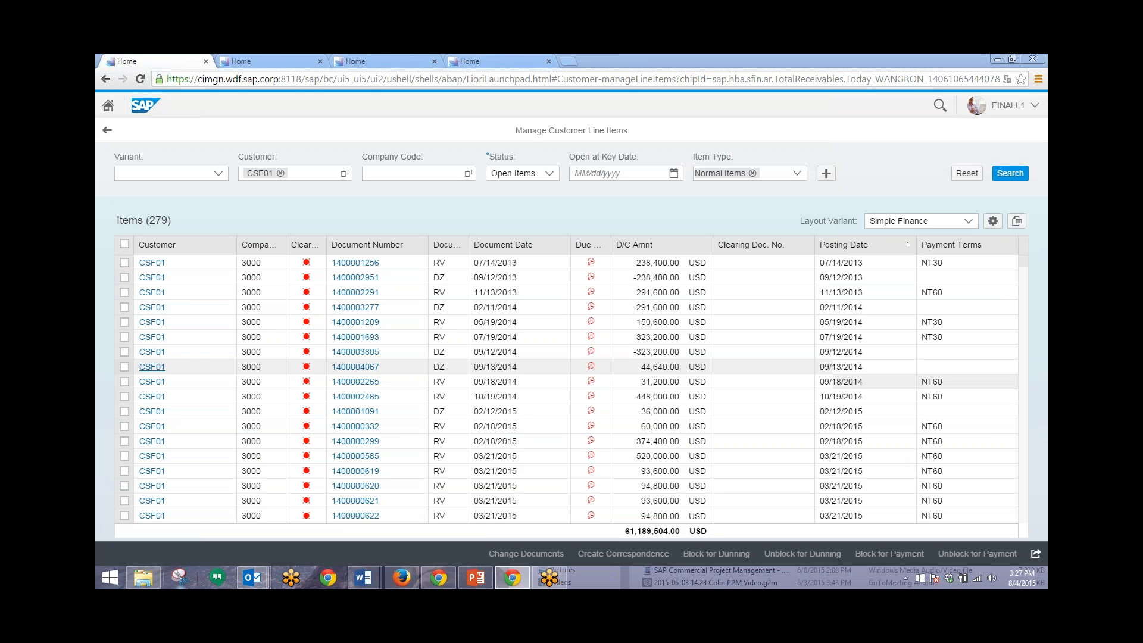
click(152, 381)
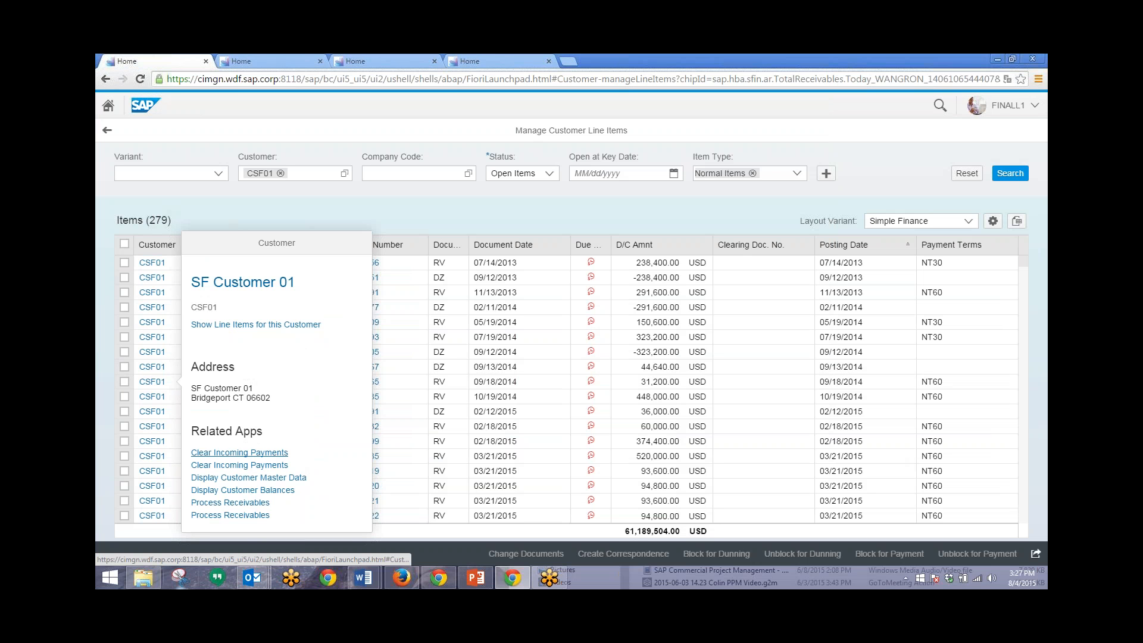
click(239, 452)
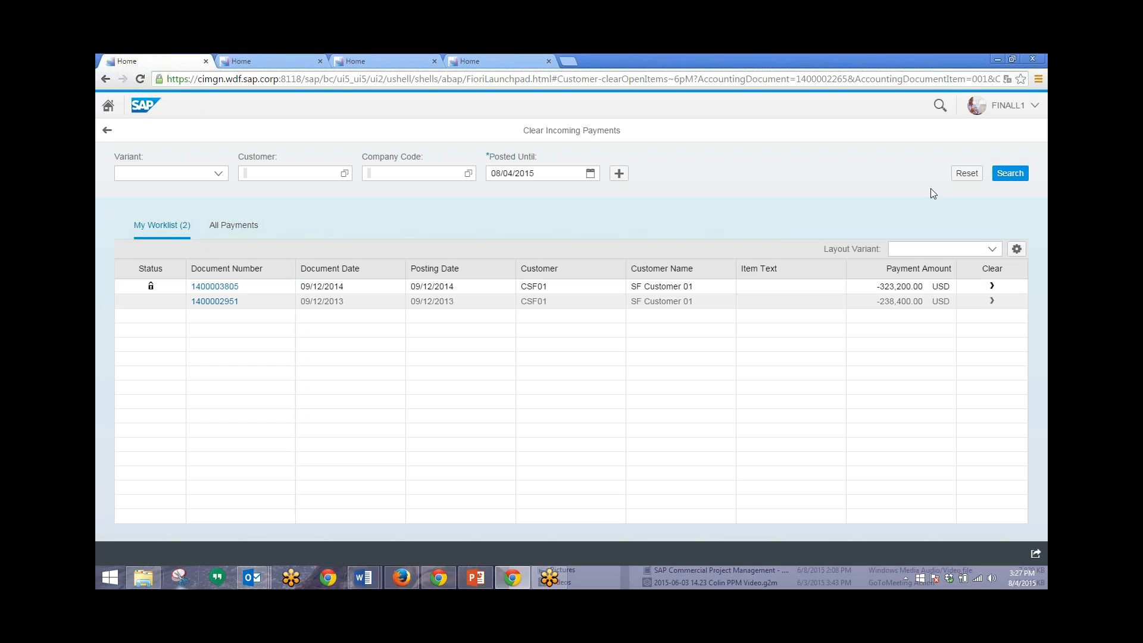
click(991, 302)
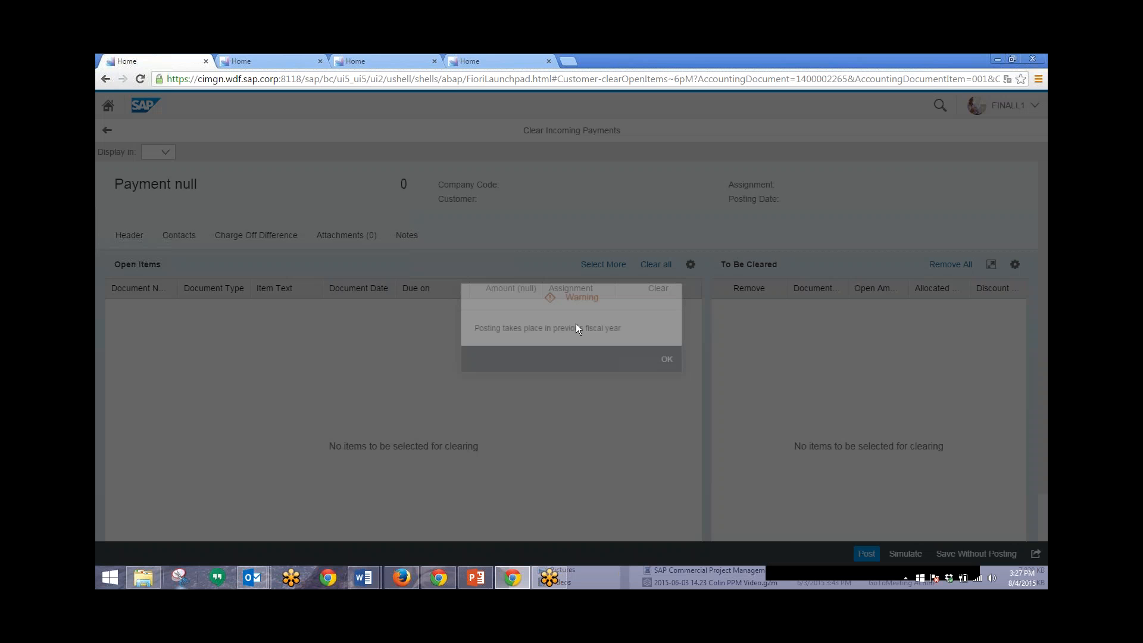
click(669, 364)
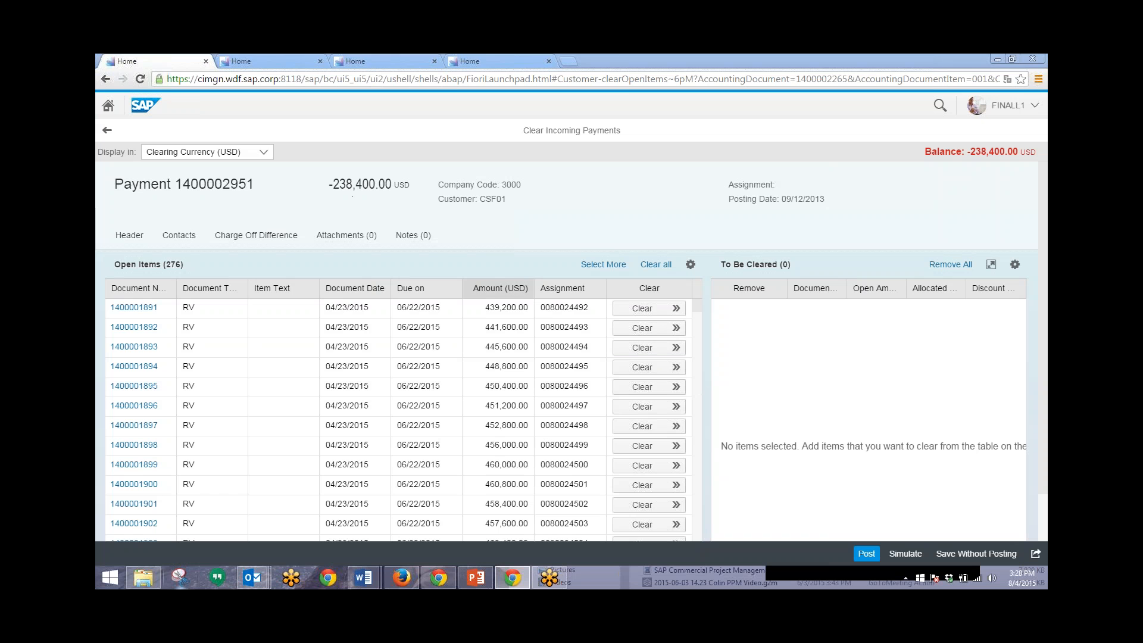
Sort the open items by amount ascending and select the matching 238,400.00 USD item dated 07/14/2013 for clearing.
click(500, 288)
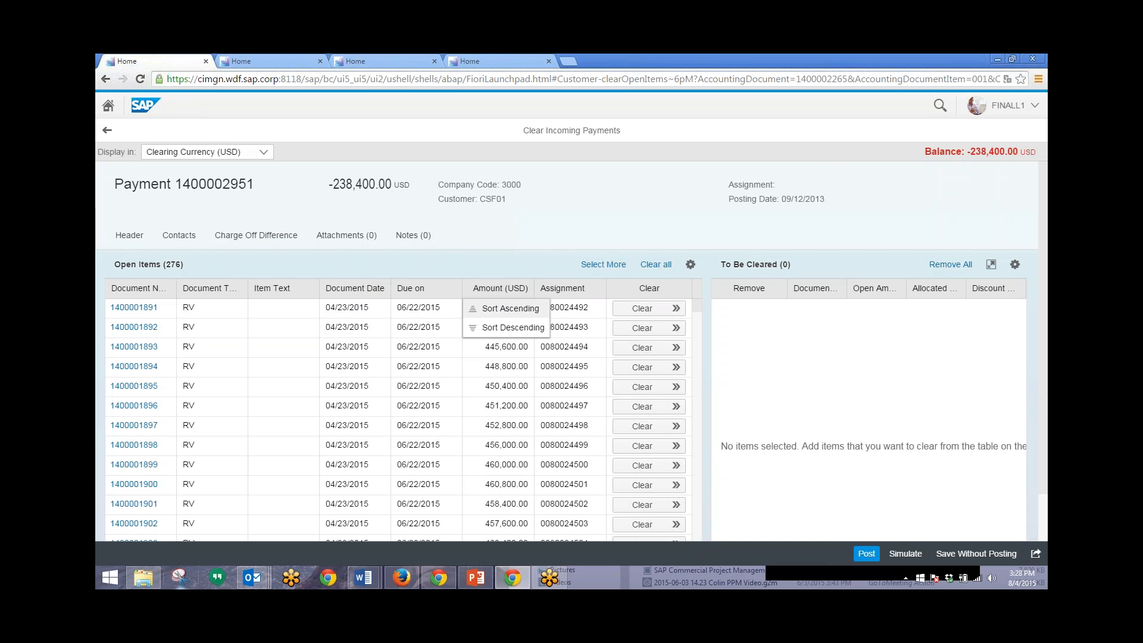
click(510, 307)
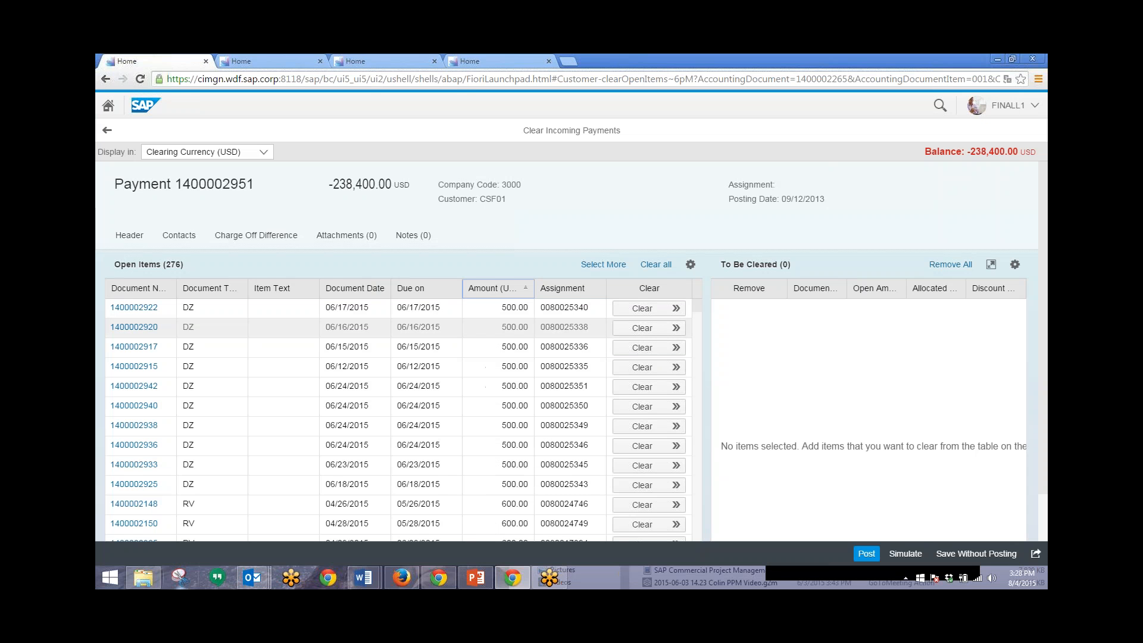
scroll(399, 366, down, 15)
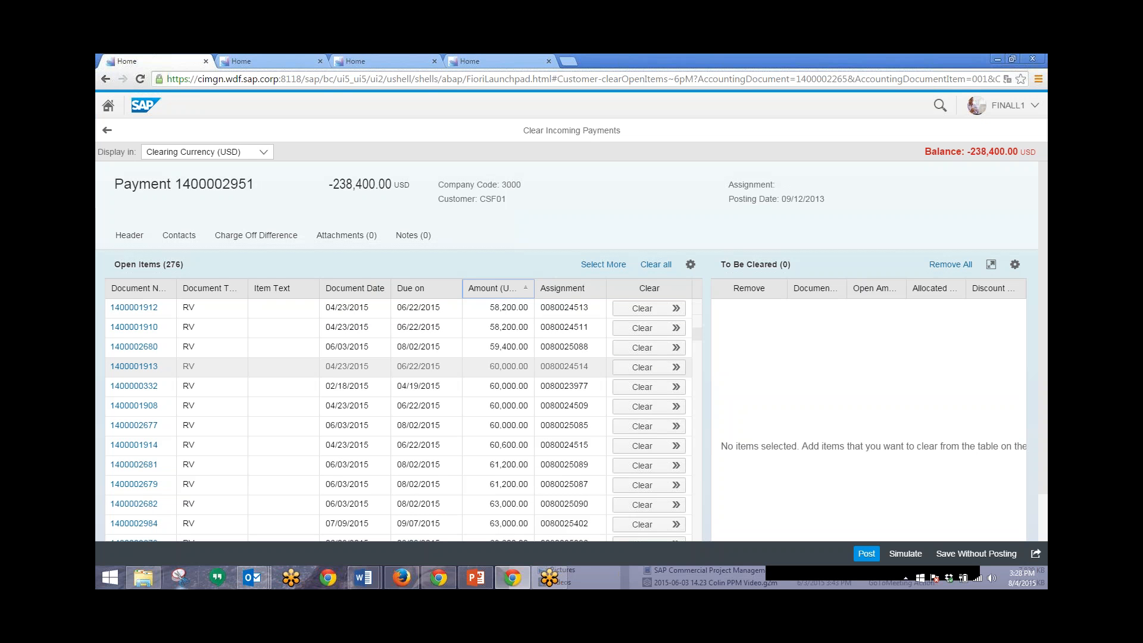
scroll(399, 416, down, 10)
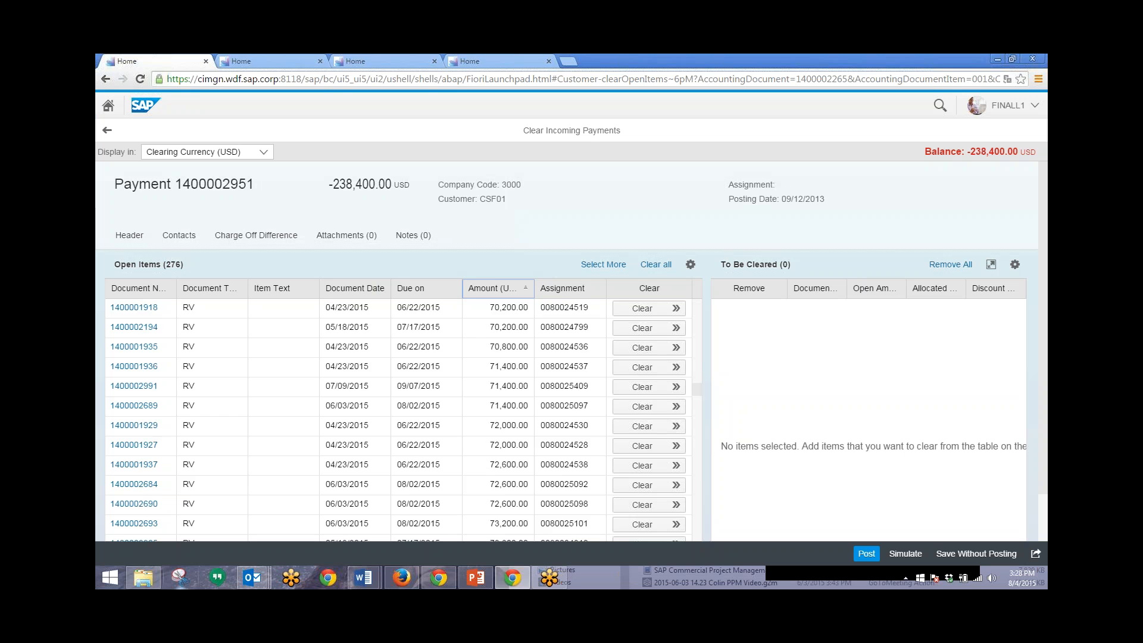
scroll(399, 416, down, 10)
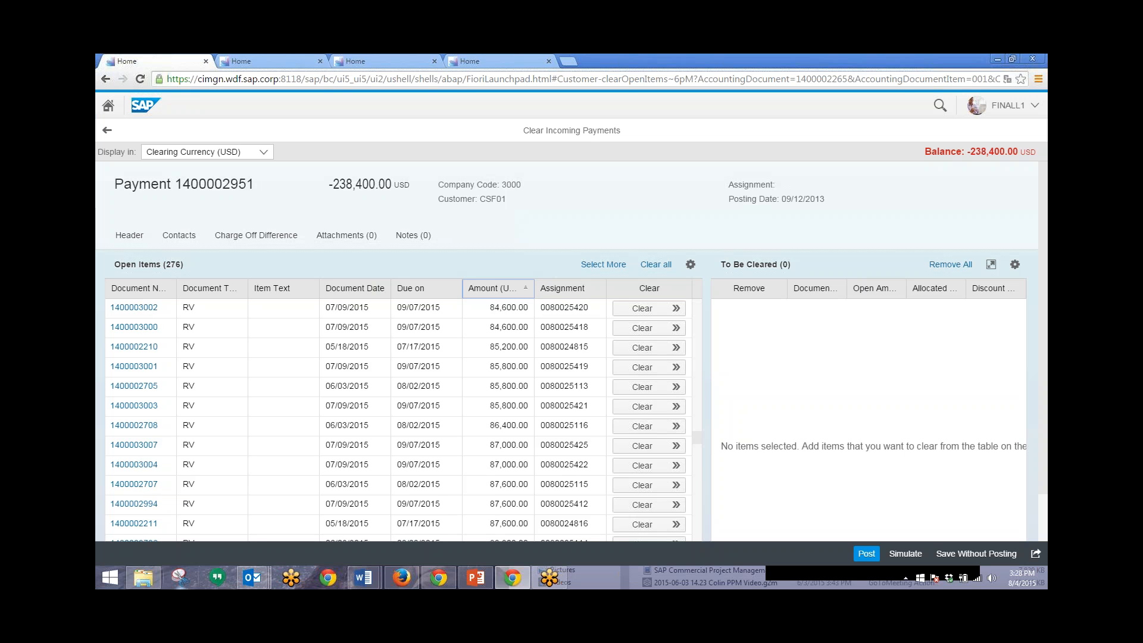
scroll(398, 417, down, 10)
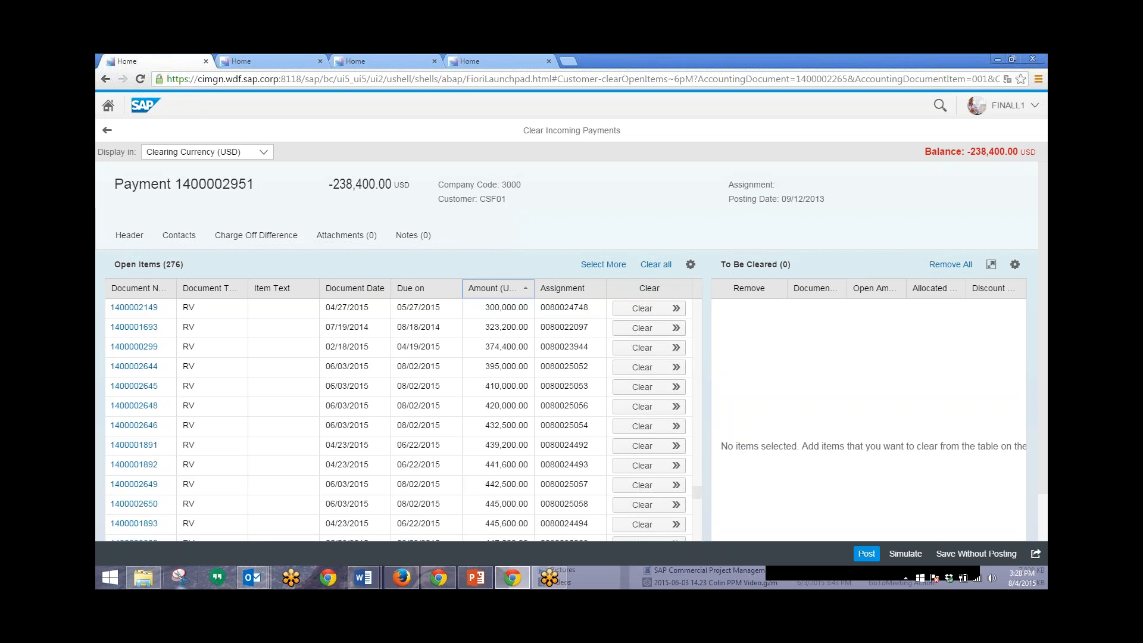
scroll(398, 416, up, 1)
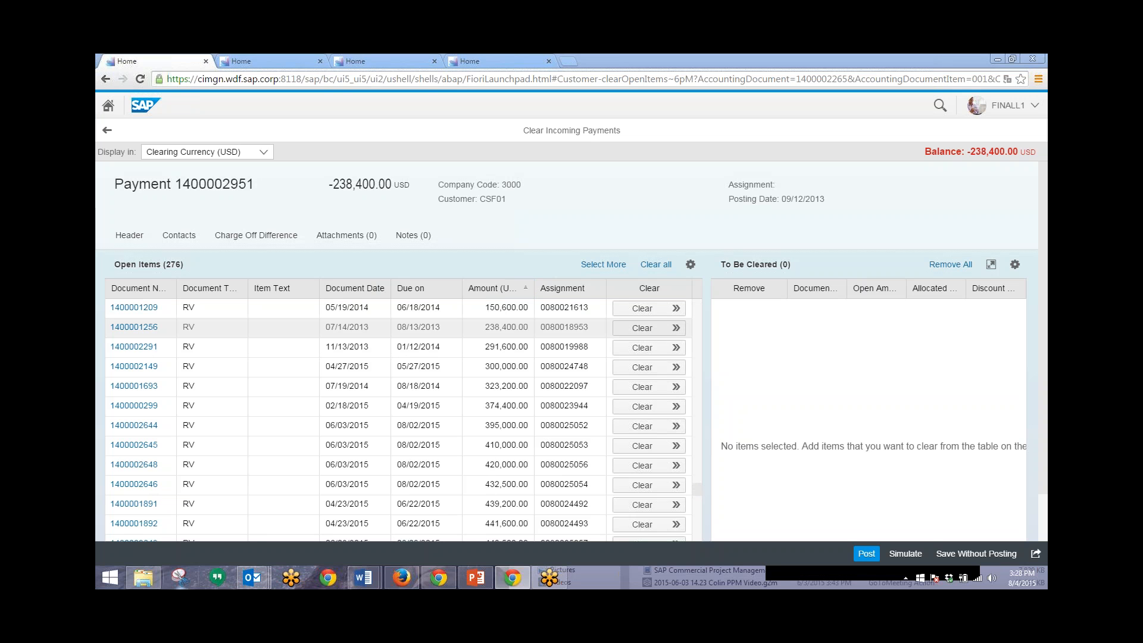
click(648, 328)
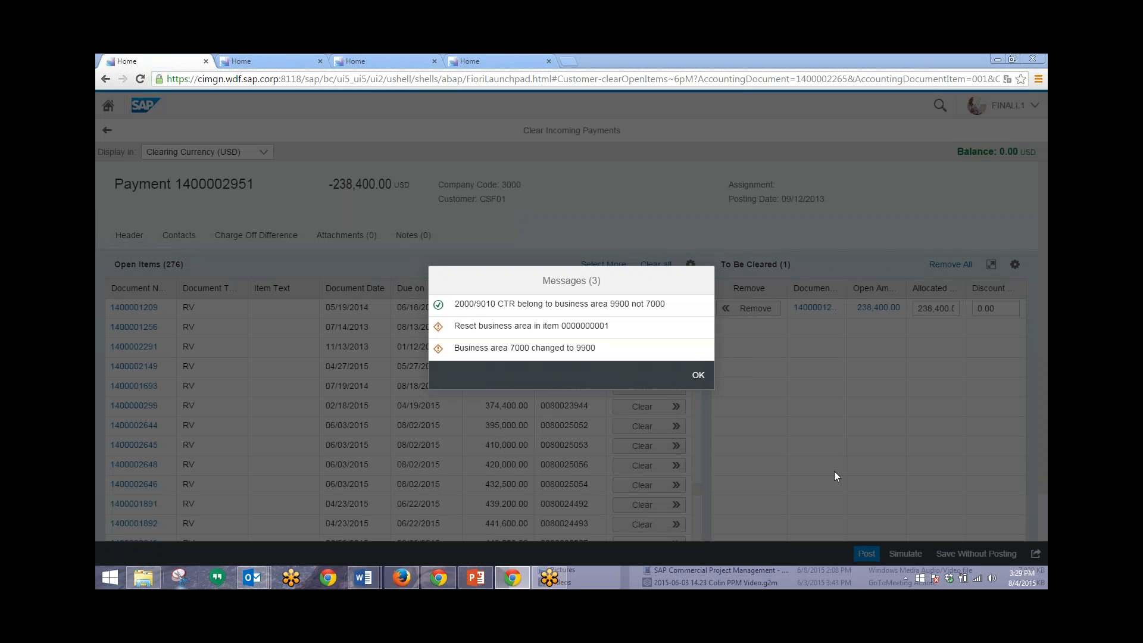
Acknowledge the clearing messages and return to the launchpad home page.
click(688, 373)
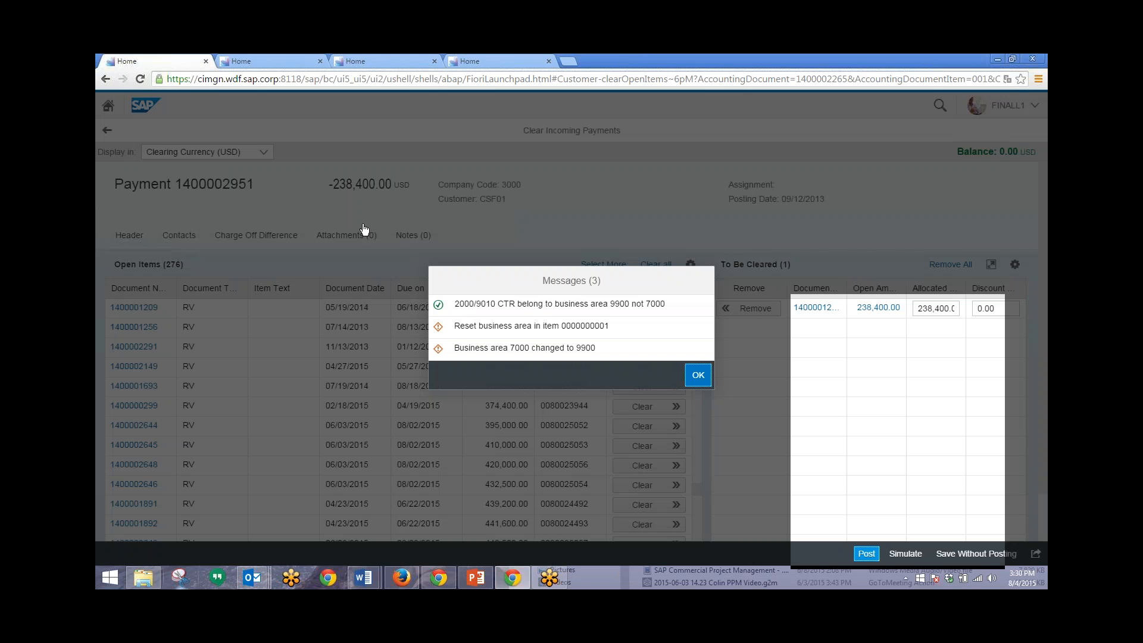
key(Return)
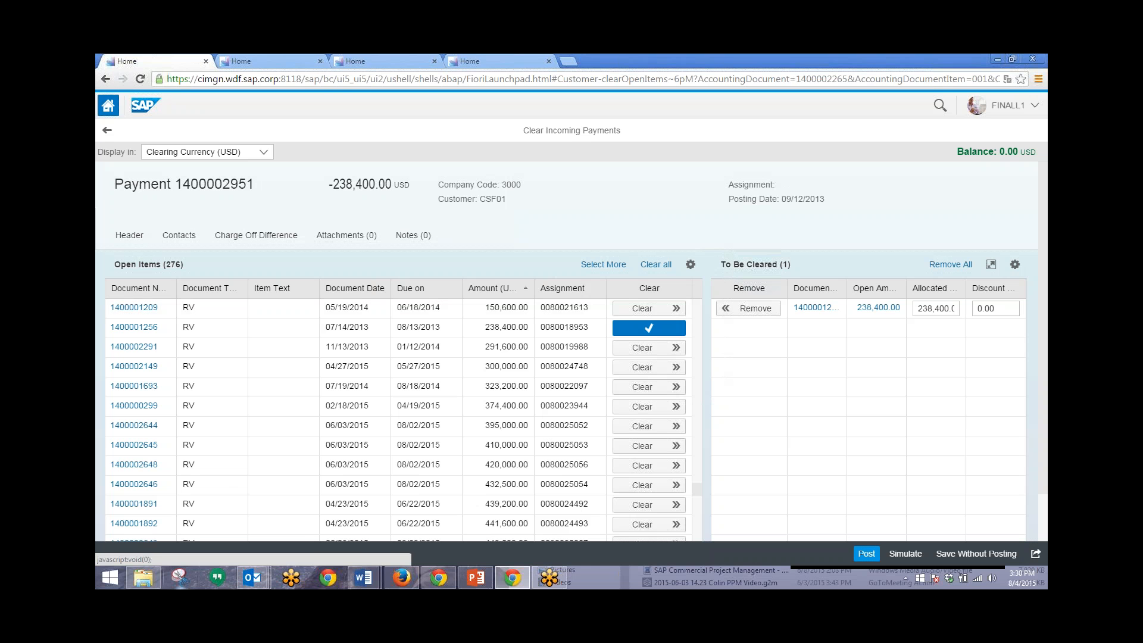
click(138, 76)
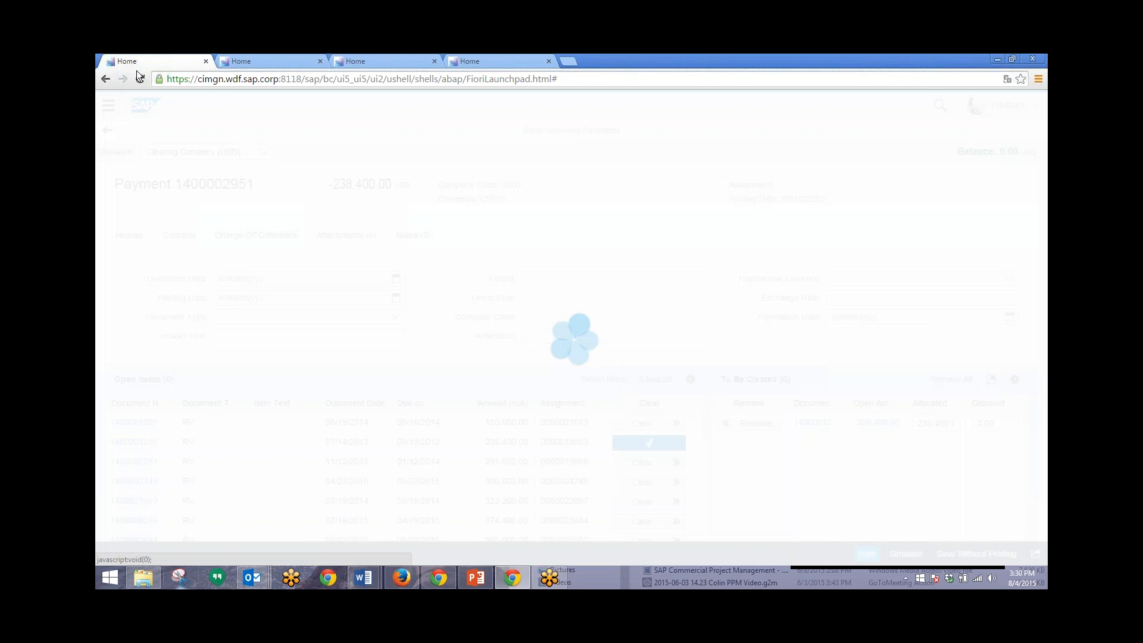